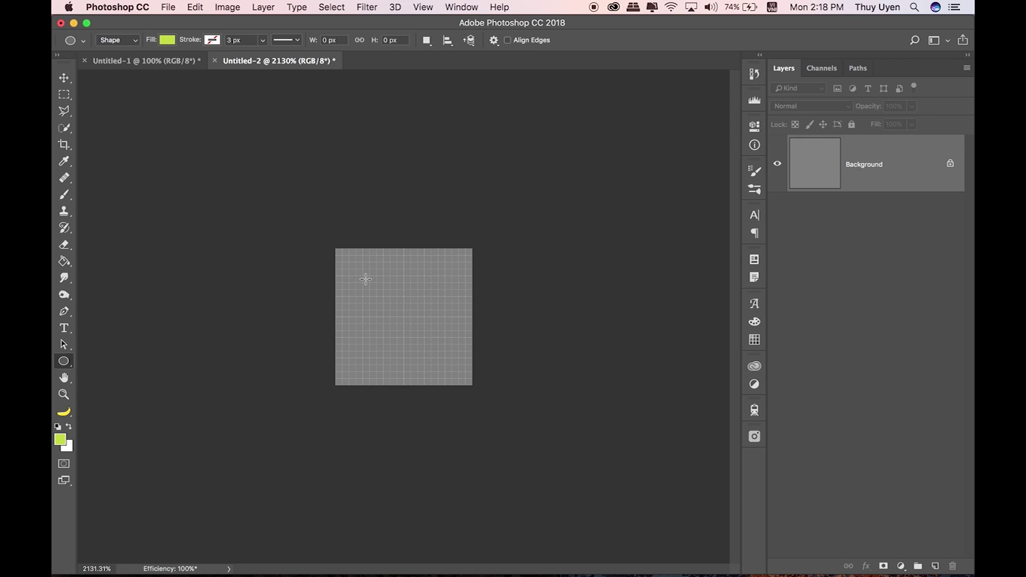
Draw a green circle about 13 px wide on the small grey canvas, align it to the canvas centre, and clear the selection.
left_click_drag(363, 268, 453, 354)
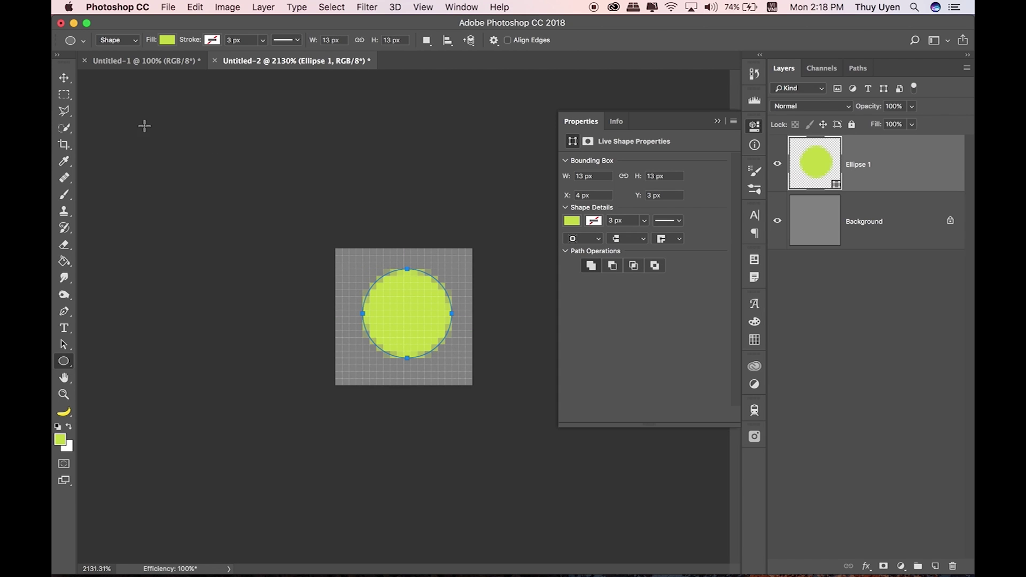
left_click(64, 78)
left_click(331, 7)
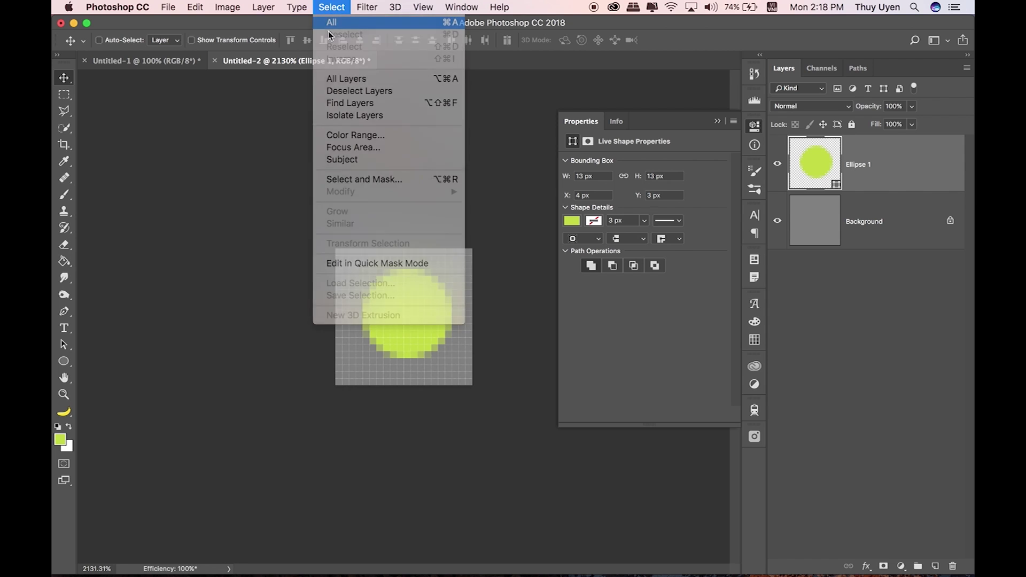
left_click(337, 22)
left_click(307, 40)
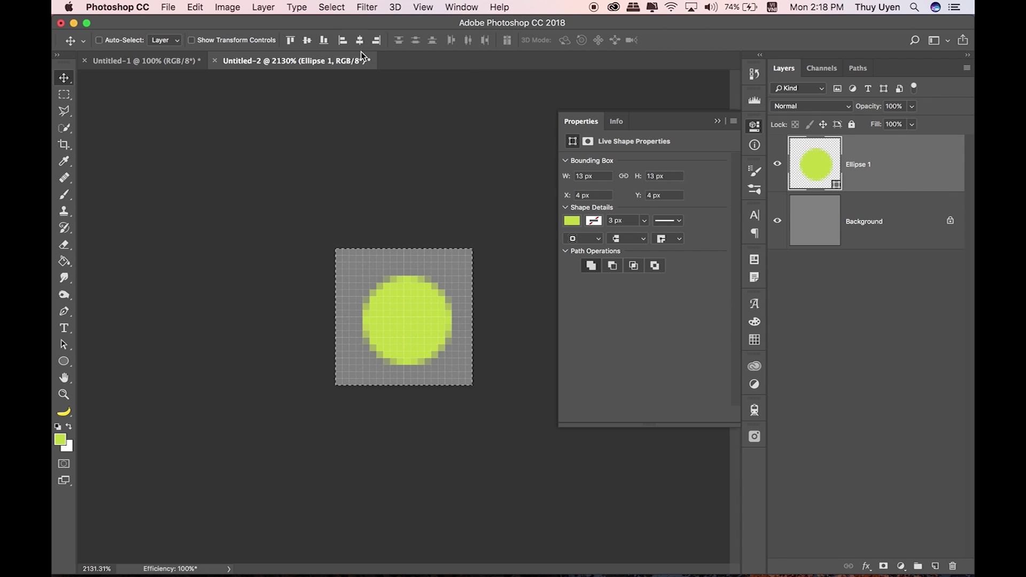
left_click(717, 121)
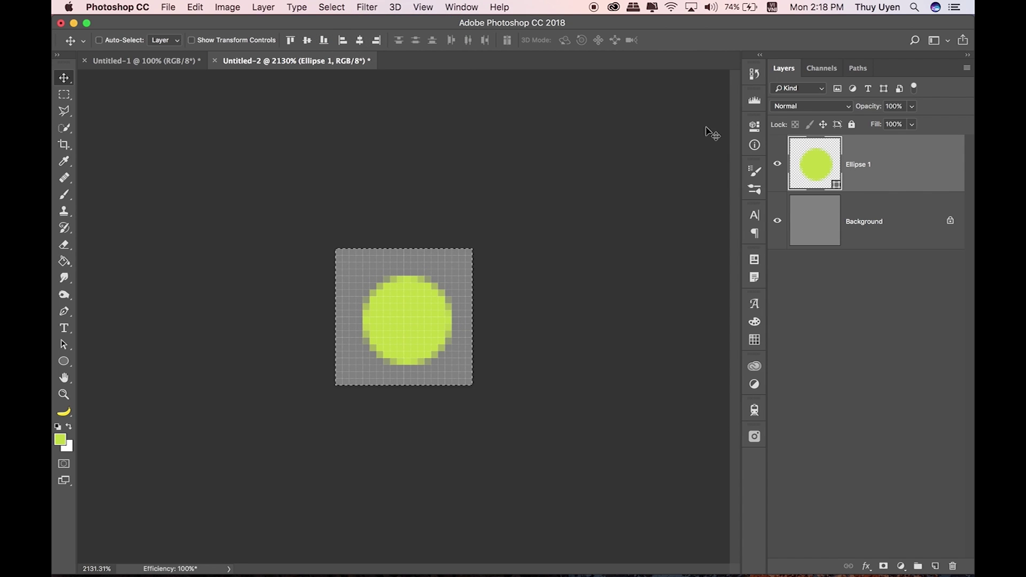
left_click(331, 6)
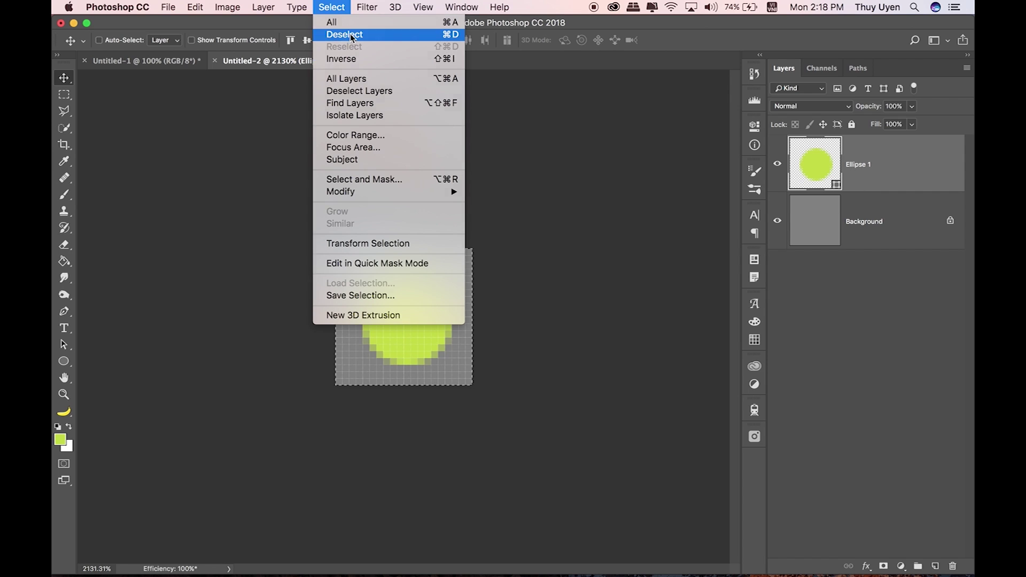
left_click(347, 33)
Enlarge the circle by one pixel from its upper-left corner using Free Transform.
key("super+t")
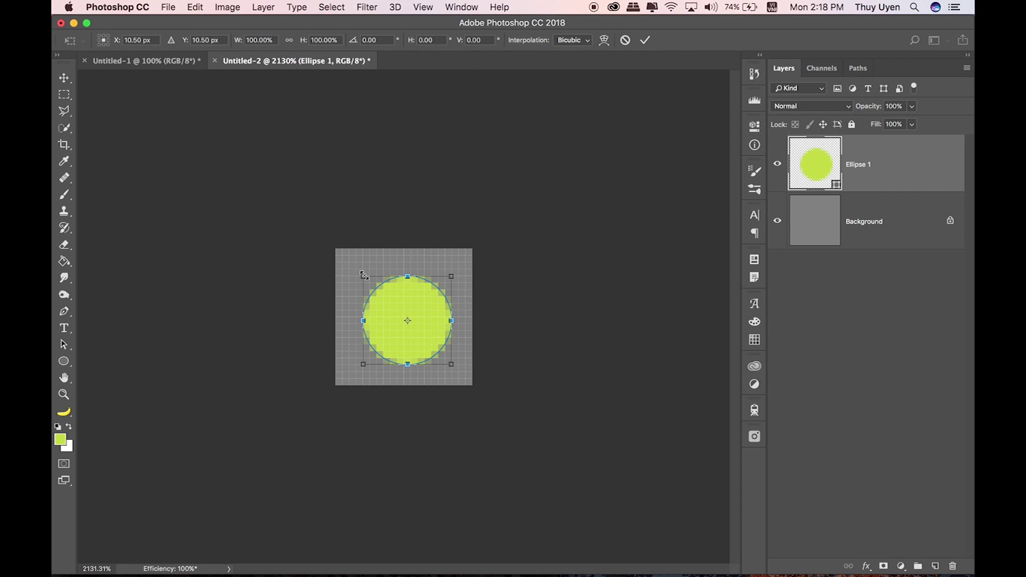
left_click_drag(364, 275, 357, 269)
key("Return")
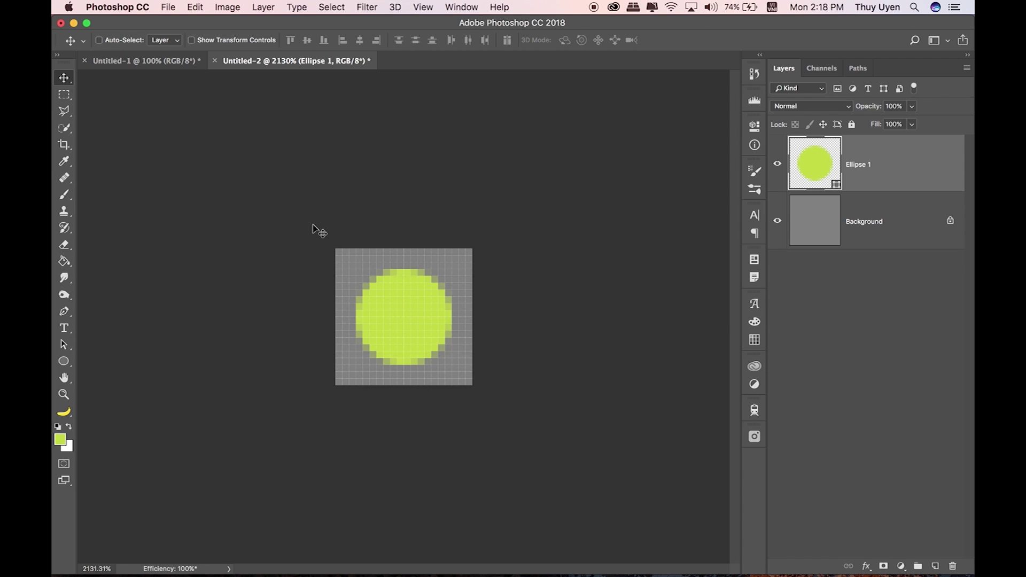
Change the circle's fill to the background's grey, #808080.
double_click(827, 159)
left_click(459, 367)
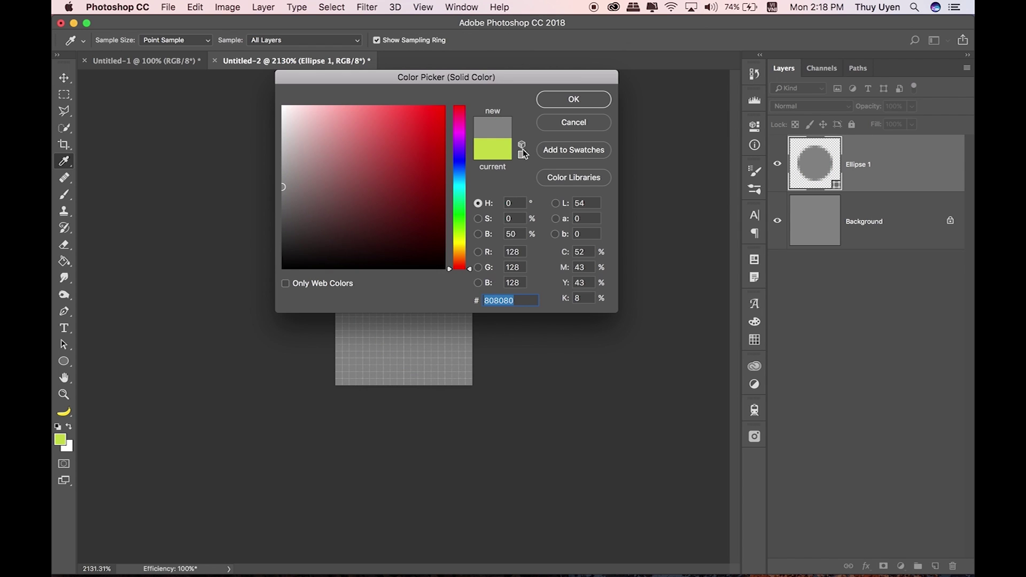
left_click(573, 101)
Add an Inner Bevel to the circle layer with size 2 px and shadow opacity 75%.
double_click(943, 172)
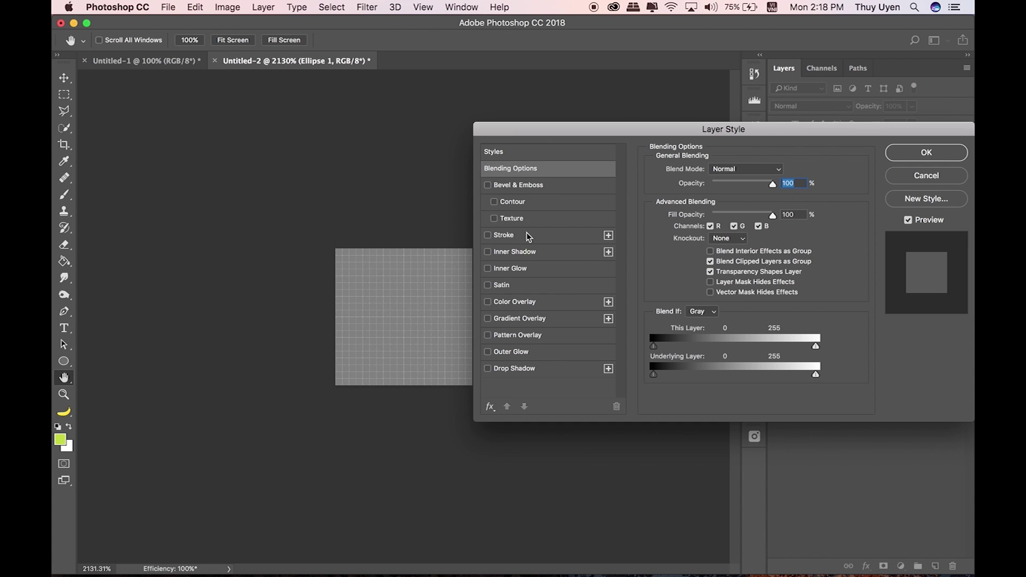
left_click(545, 186)
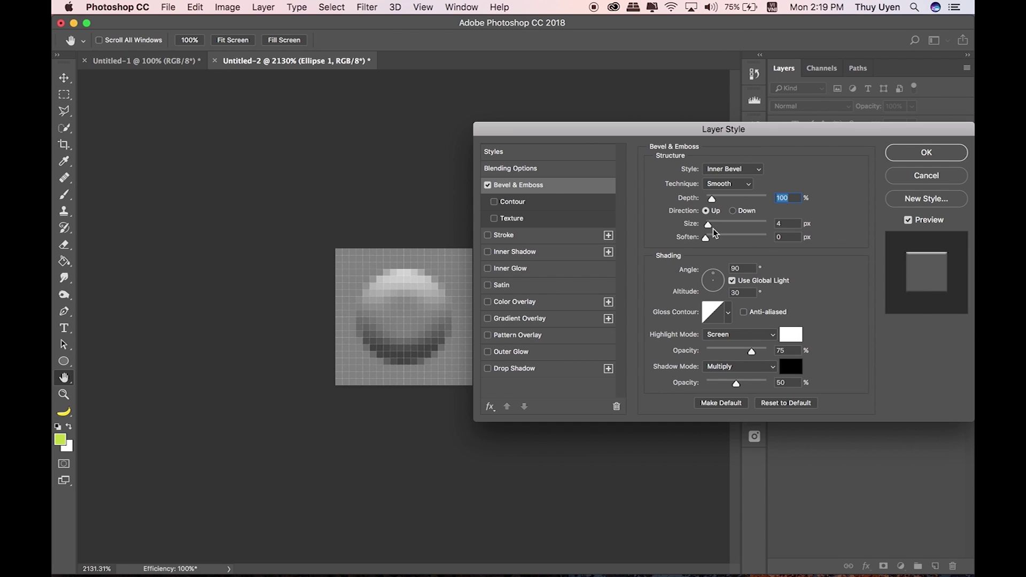
left_click_drag(708, 224, 708, 228)
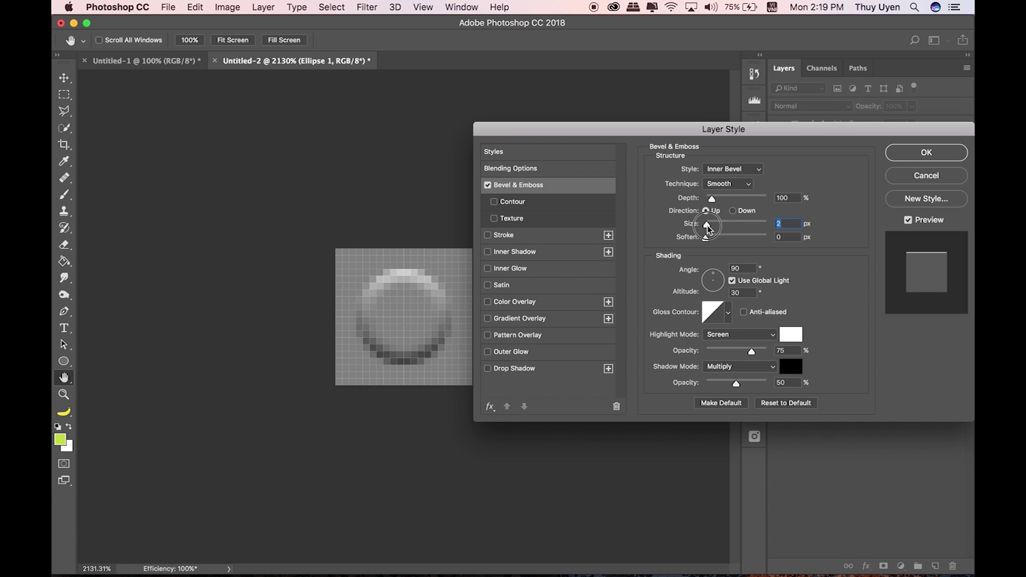
left_click_drag(708, 228, 708, 229)
left_click_drag(736, 383, 754, 386)
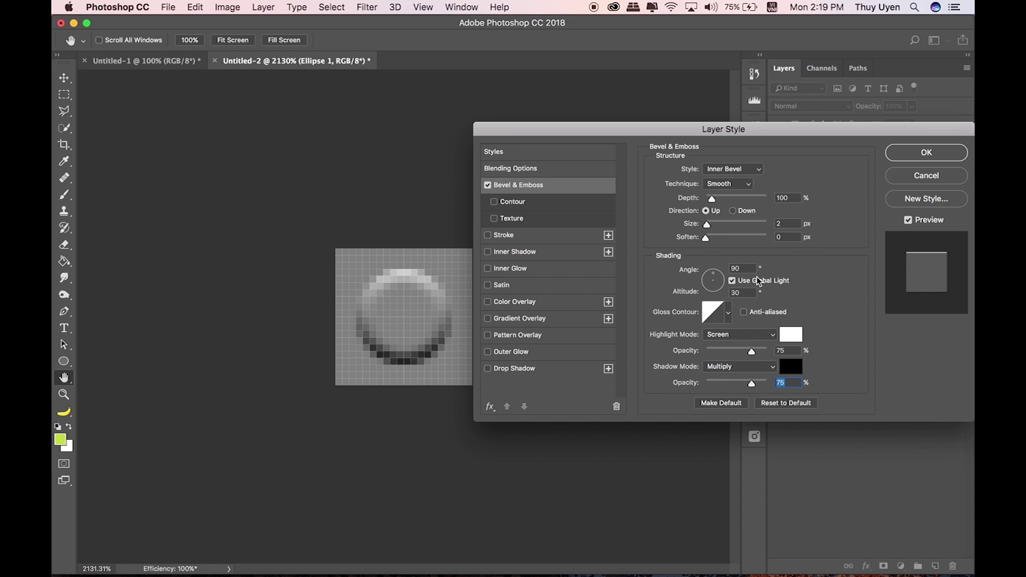
Add a drop shadow to the circle layer with distance 1 px and size 2 px.
left_click(554, 370)
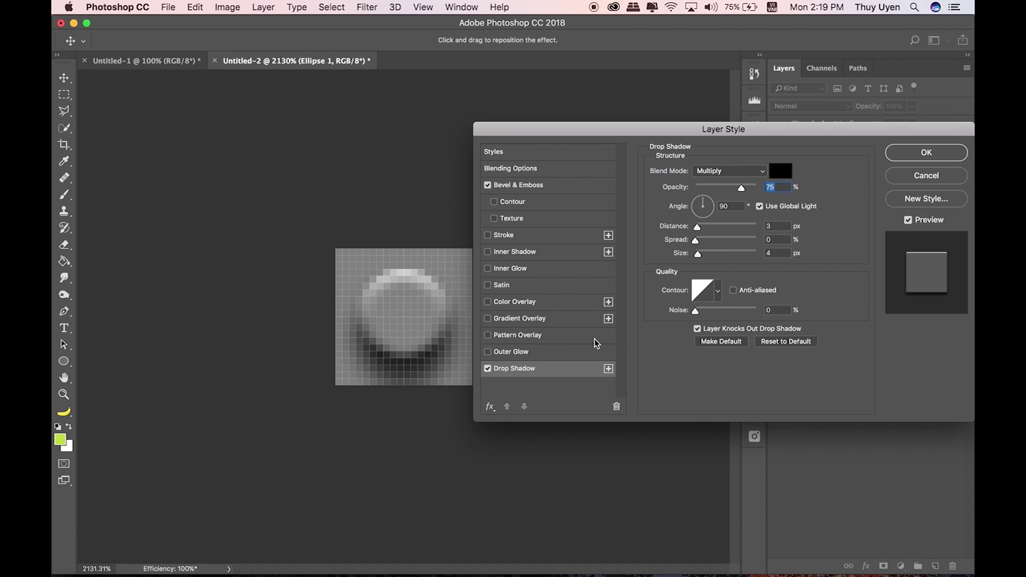
left_click_drag(697, 229, 697, 255)
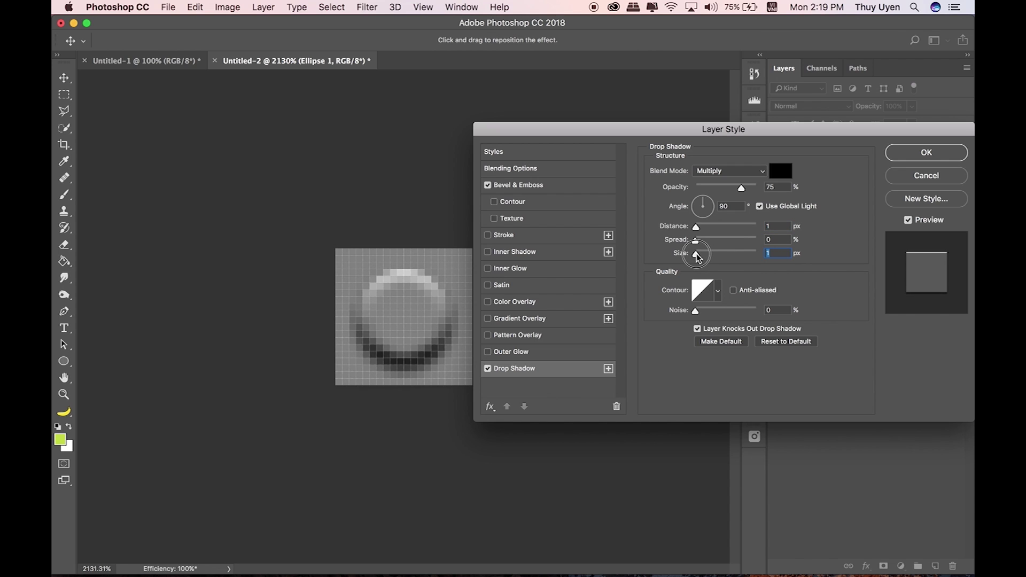
left_click_drag(697, 255, 699, 257)
type("2")
left_click(927, 154)
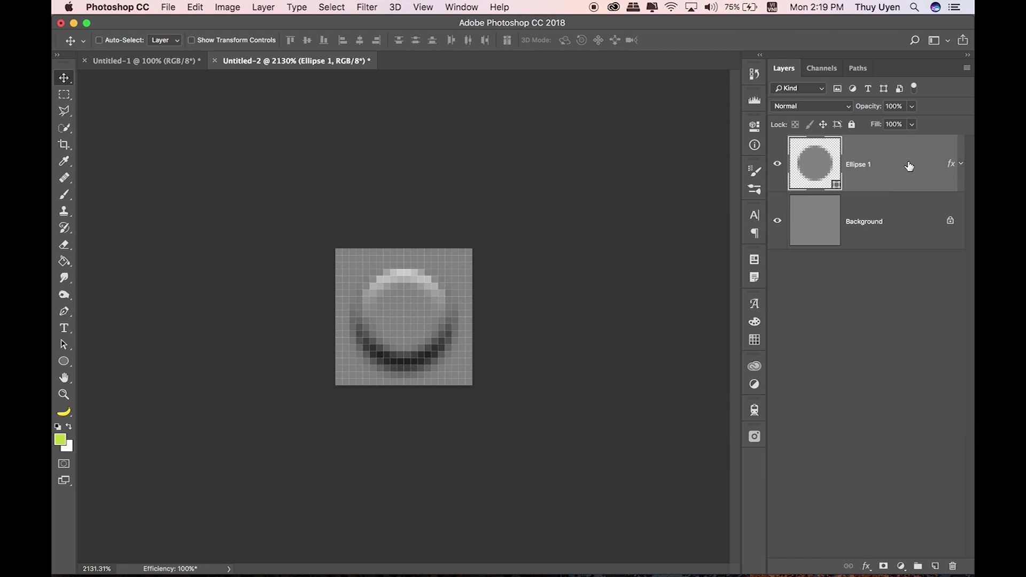
Unlock the Background layer and give it an Inner Bevel with size 1 px and shadow opacity 50%.
left_click(884, 243)
left_click(953, 222)
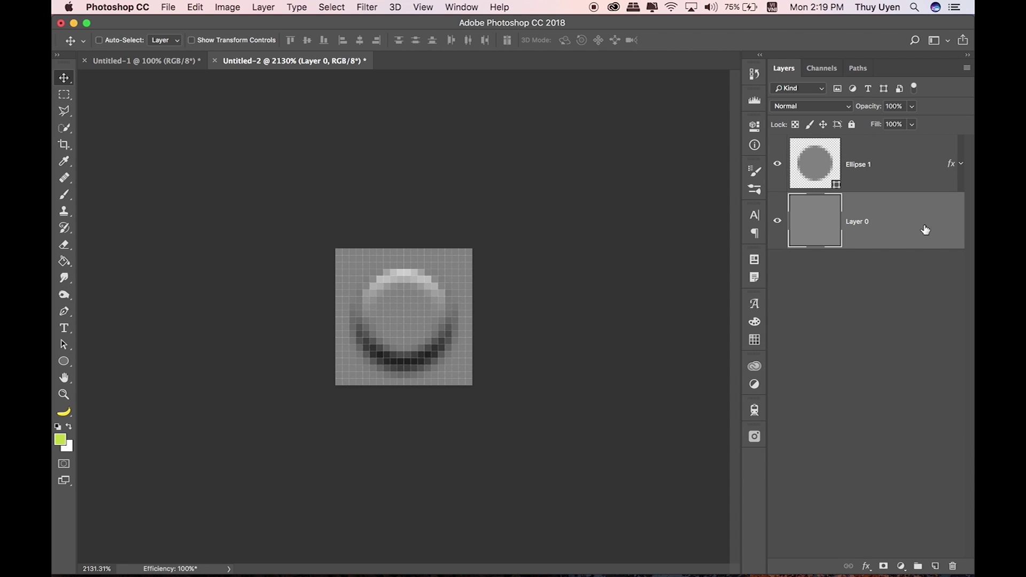
double_click(926, 230)
left_click(538, 186)
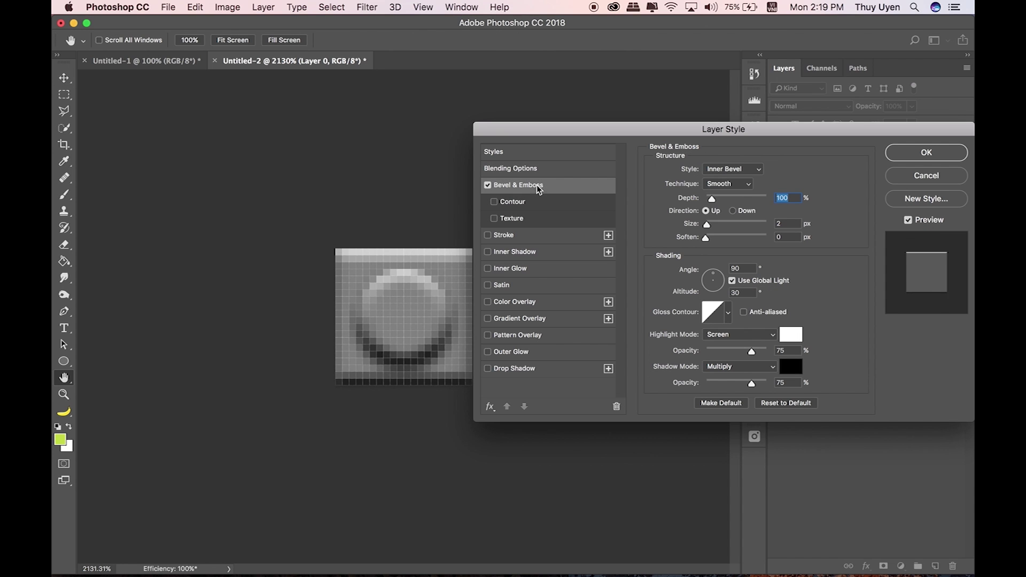
left_click(707, 226)
left_click_drag(751, 384, 737, 385)
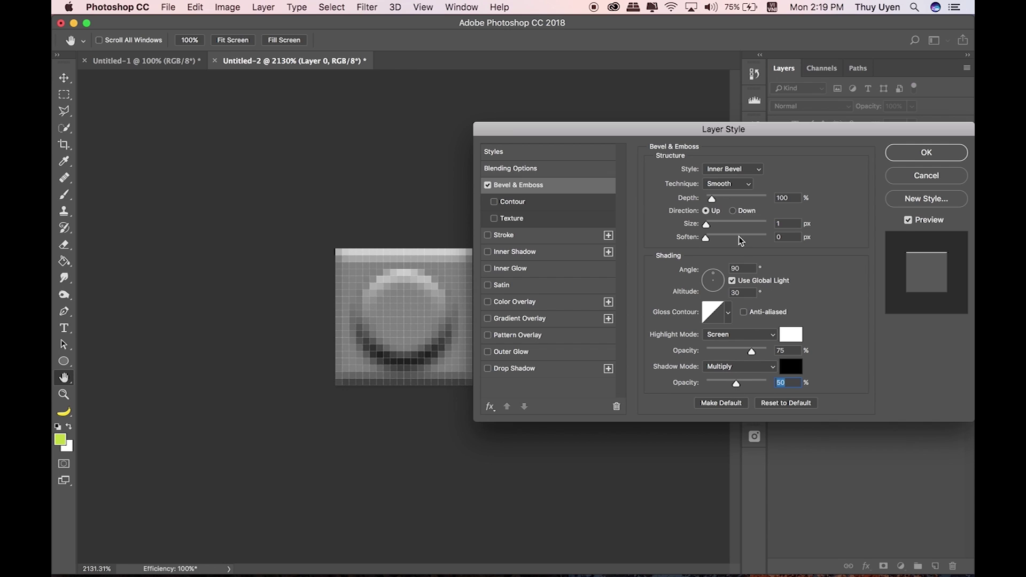
left_click(927, 153)
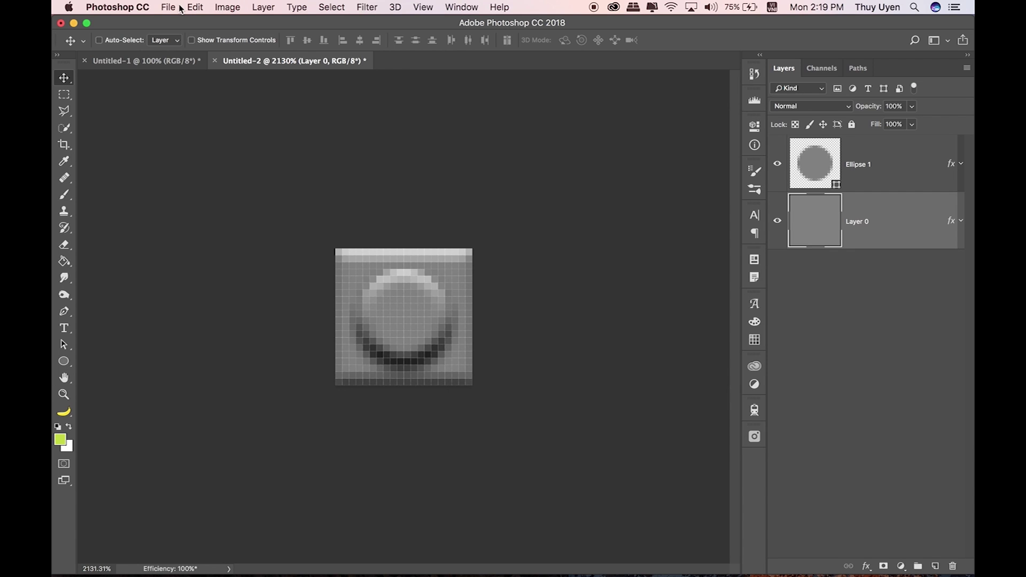
Define the finished stud tile as a pattern named Lego.
key("super+minus")
key("super+minus")
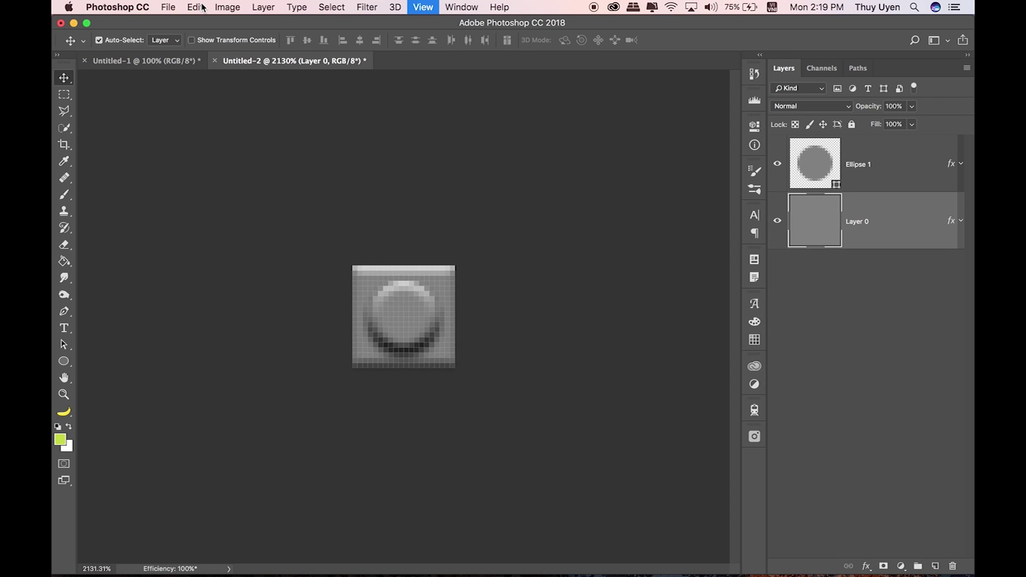
key("super+0")
key("super+minus")
key("super+minus")
key("super+minus")
key("super+minus")
key("super+minus")
key("super+minus")
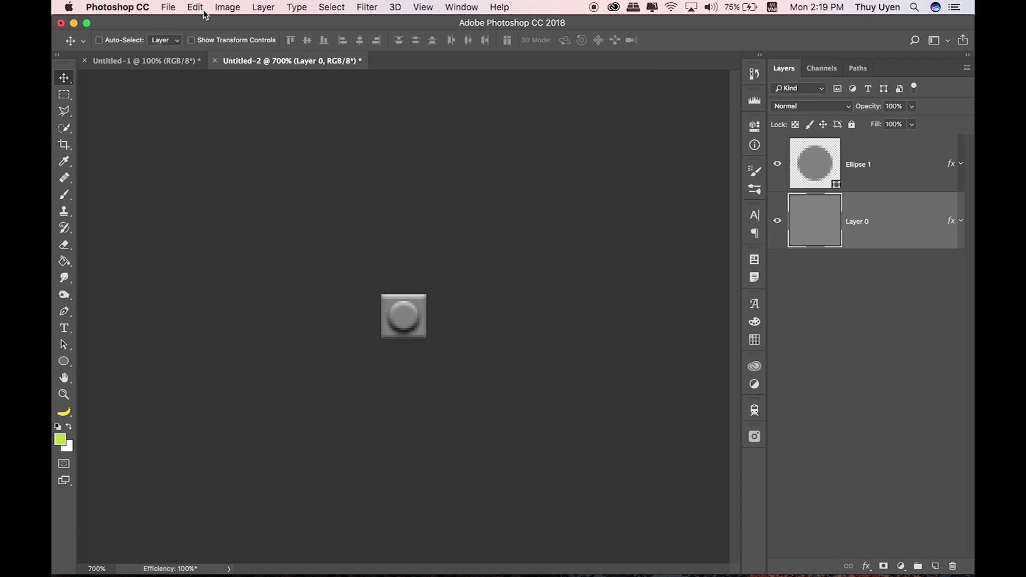
left_click(195, 7)
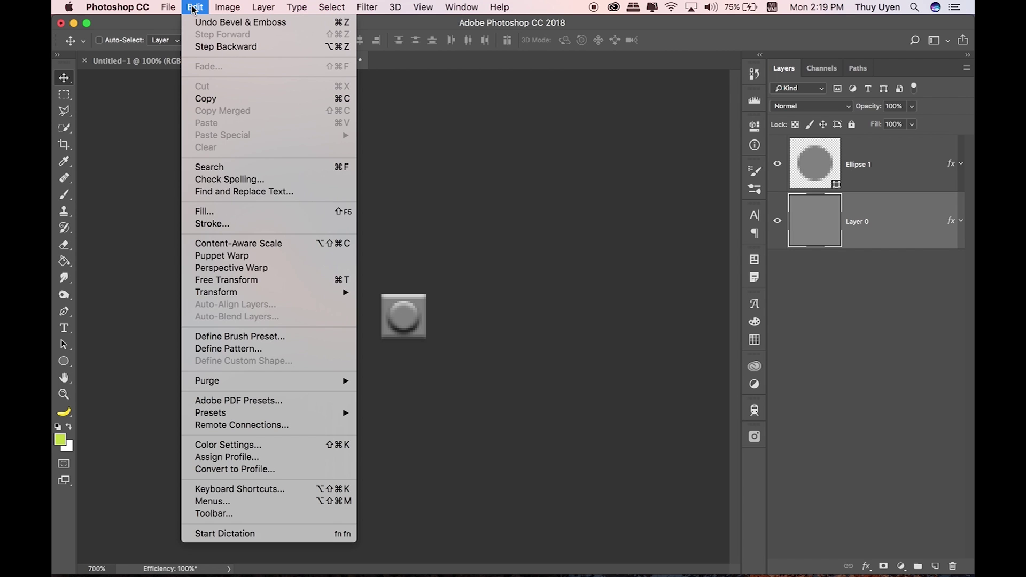
left_click(221, 348)
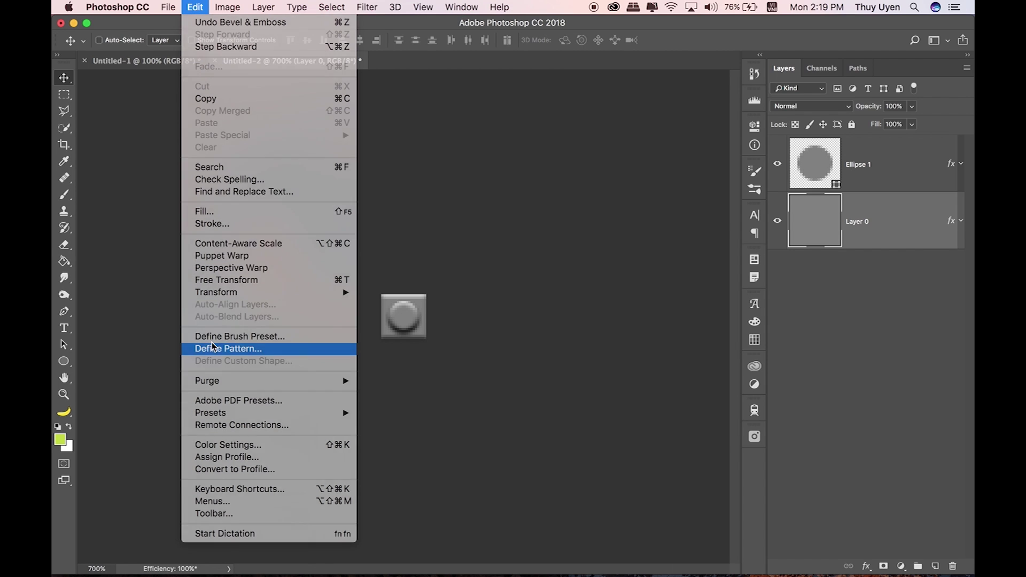
type("Lego")
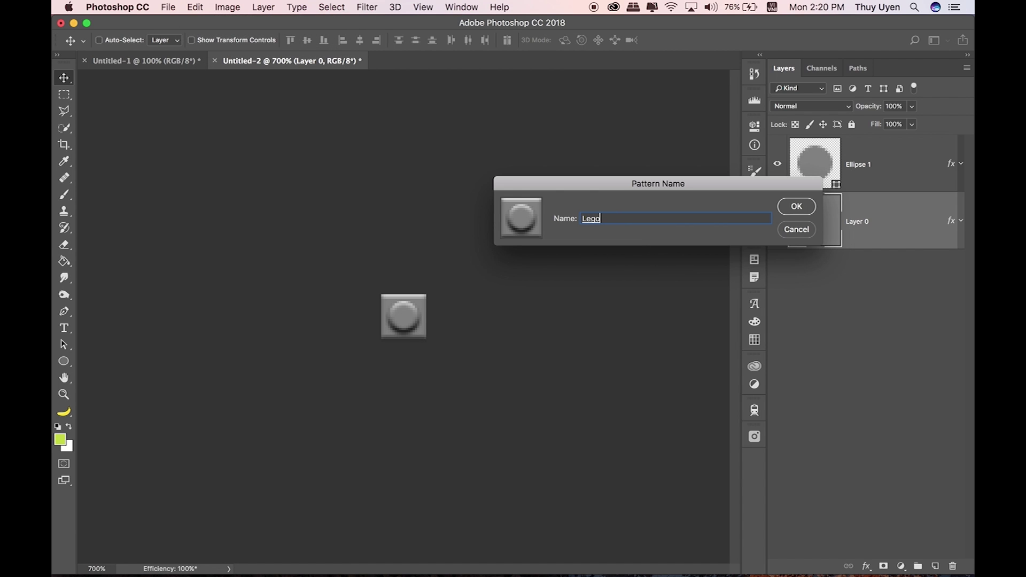
left_click(797, 206)
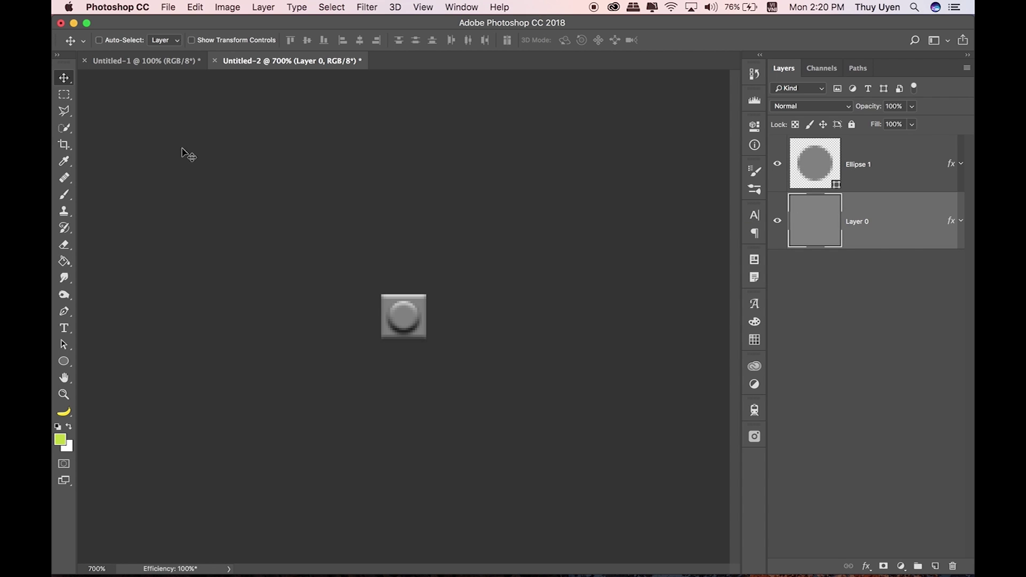
Switch to the portrait document Untitled-1 and convert its Layer 0 to a smart object.
left_click(146, 63)
right_click(907, 177)
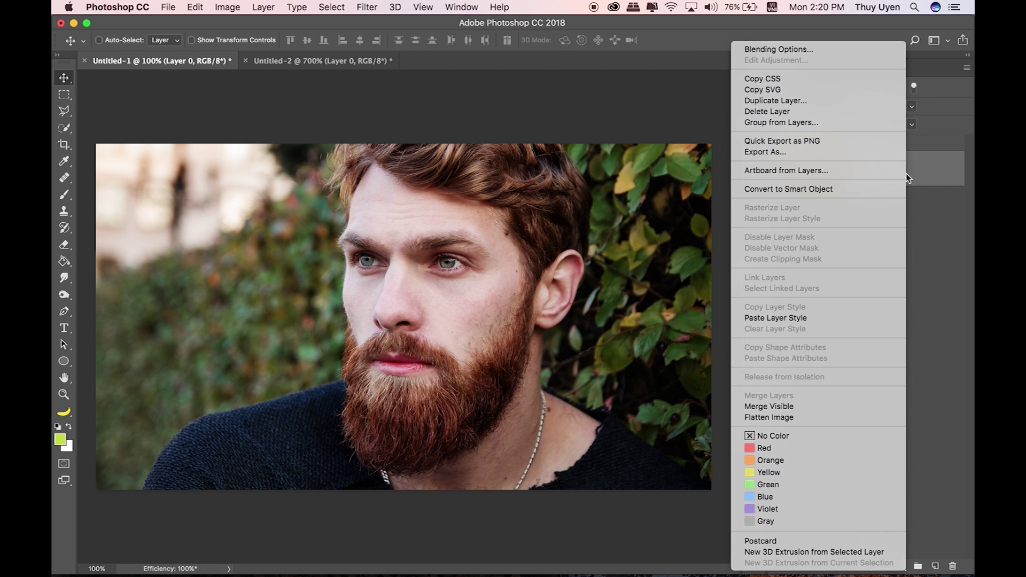
left_click(802, 190)
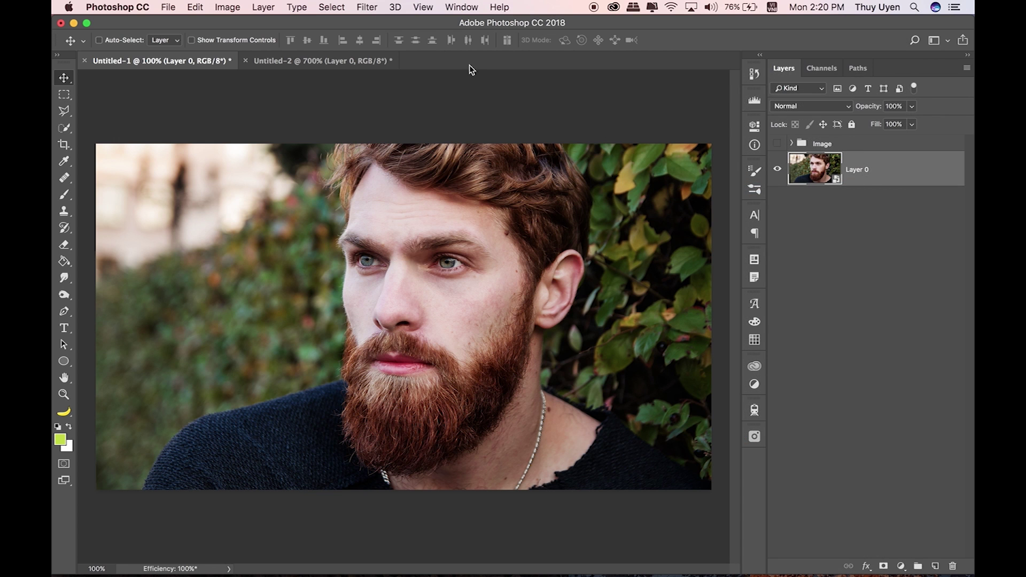
Apply the Mosaic pixelate filter to the portrait layer with a cell size of 20 square.
left_click(367, 7)
mouse_move(412, 211)
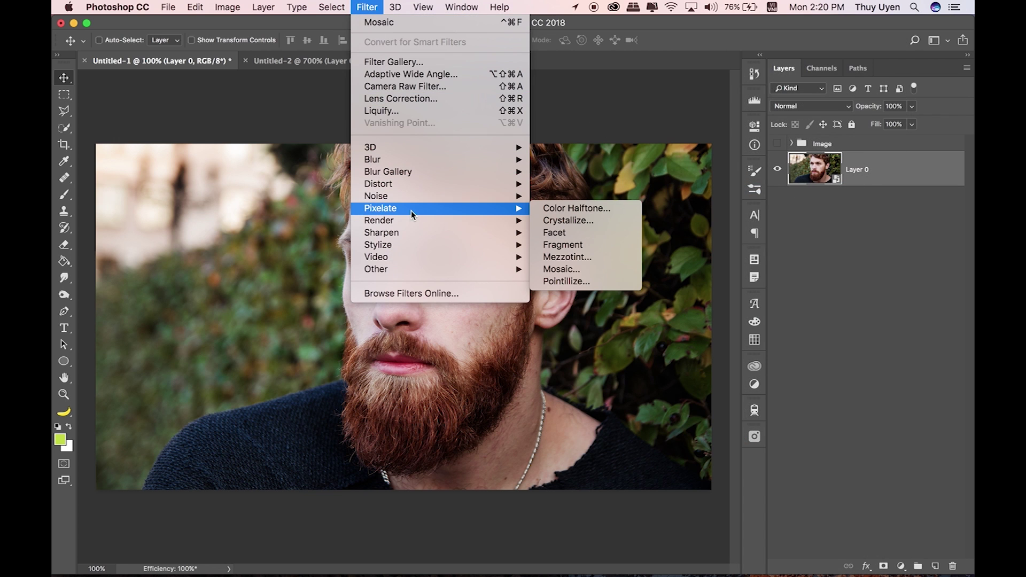
left_click(587, 270)
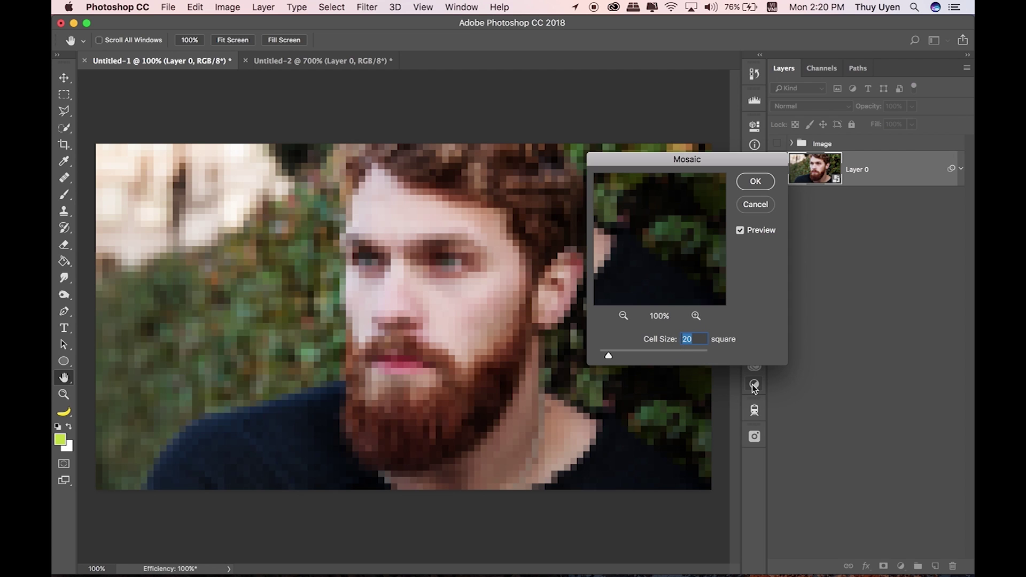
type("20")
left_click(756, 182)
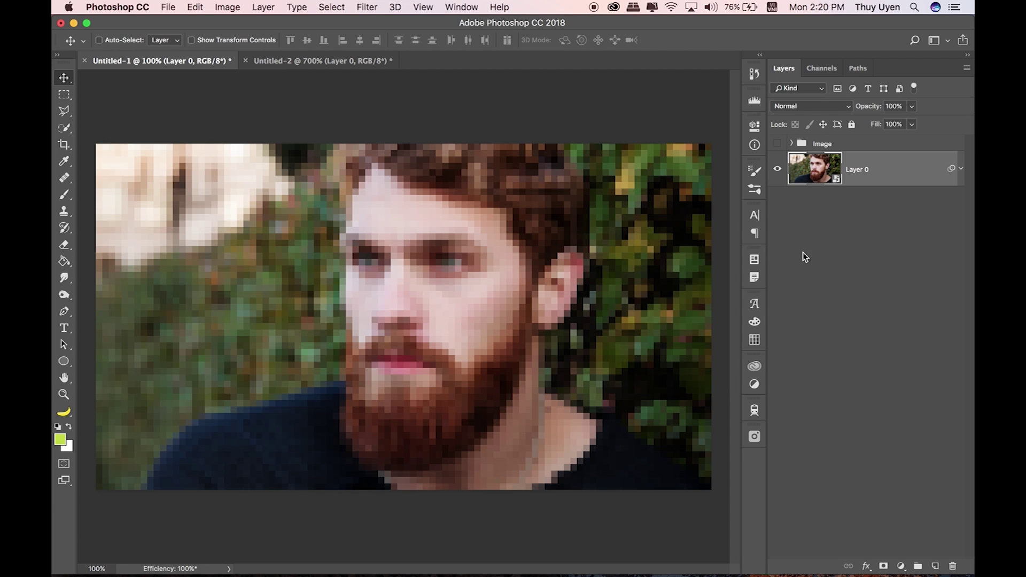
Add a Pattern Fill layer above the portrait using the Lego stud pattern at 100% scale, and set its blend mode to Overlay.
left_click(901, 566)
left_click(895, 344)
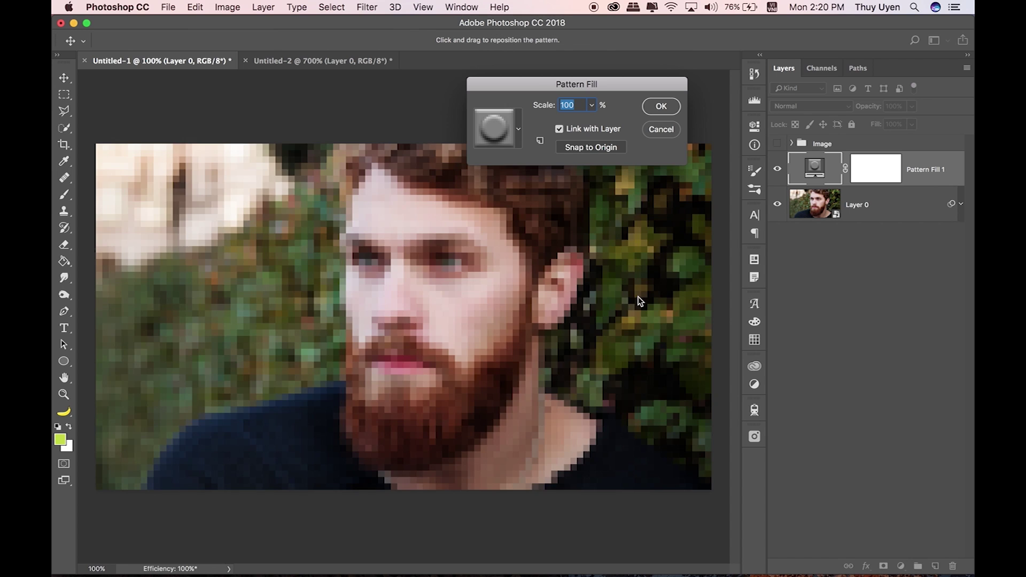
left_click(520, 135)
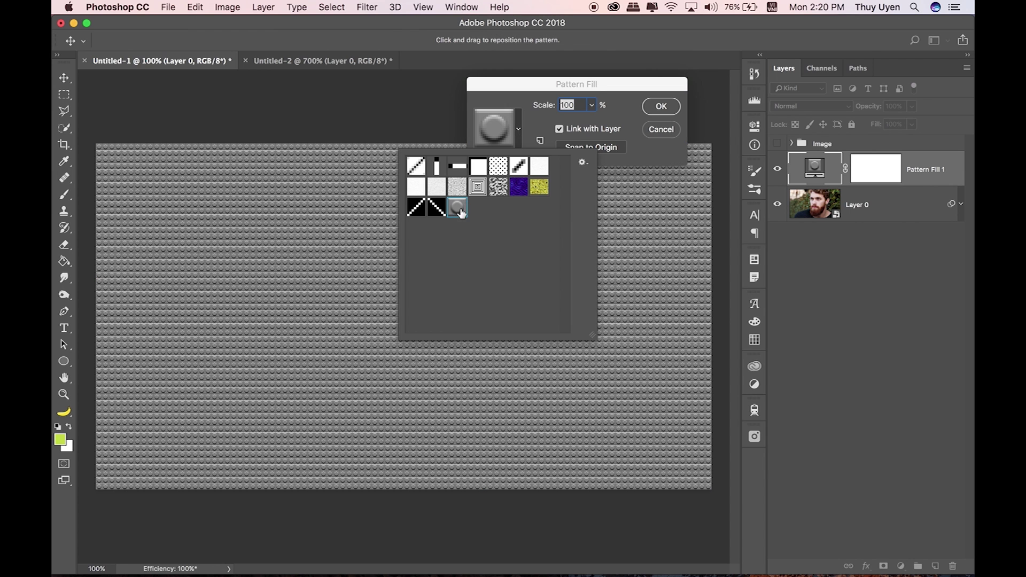
left_click(608, 87)
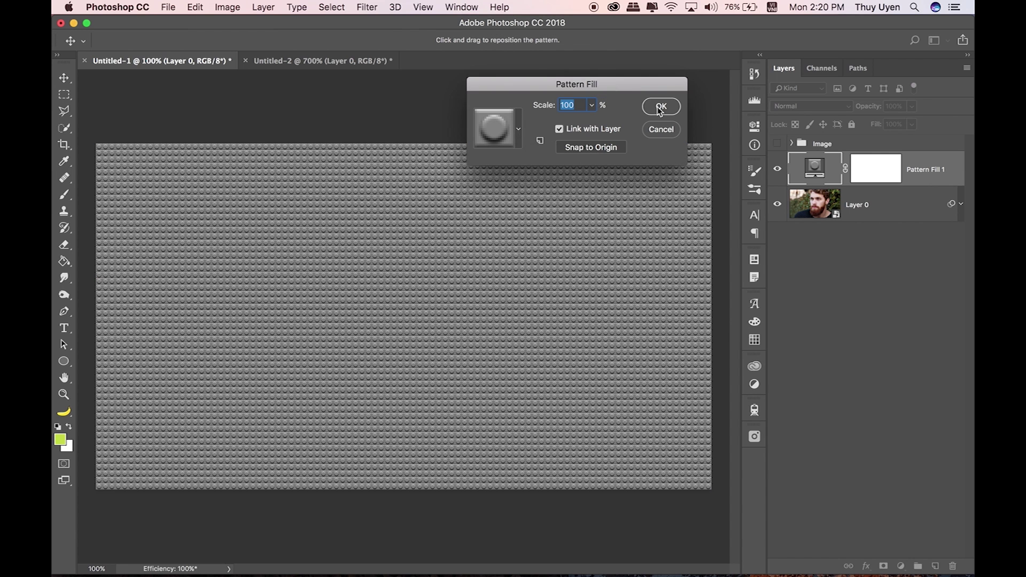
left_click(660, 107)
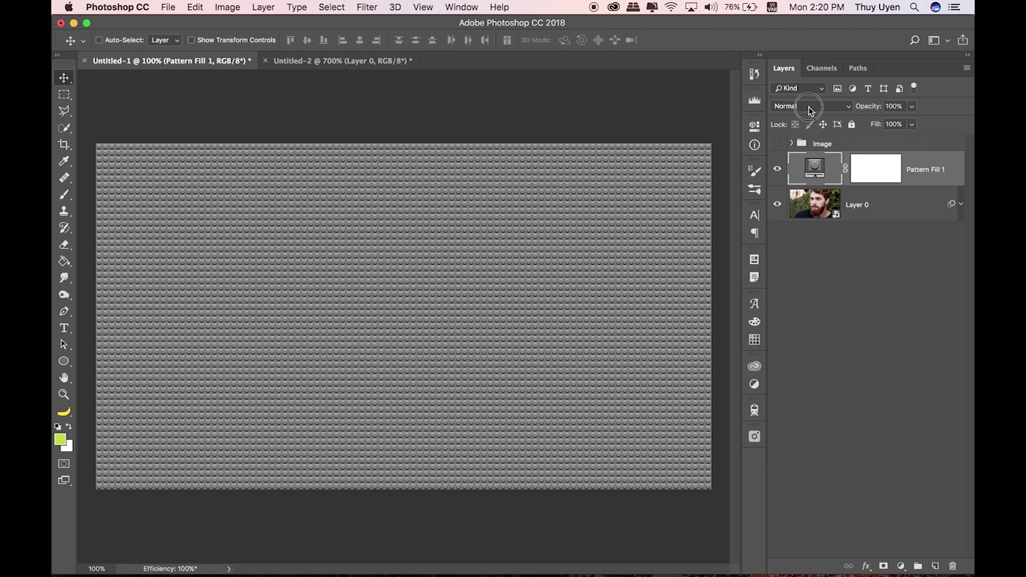
left_click(811, 110)
left_click(796, 245)
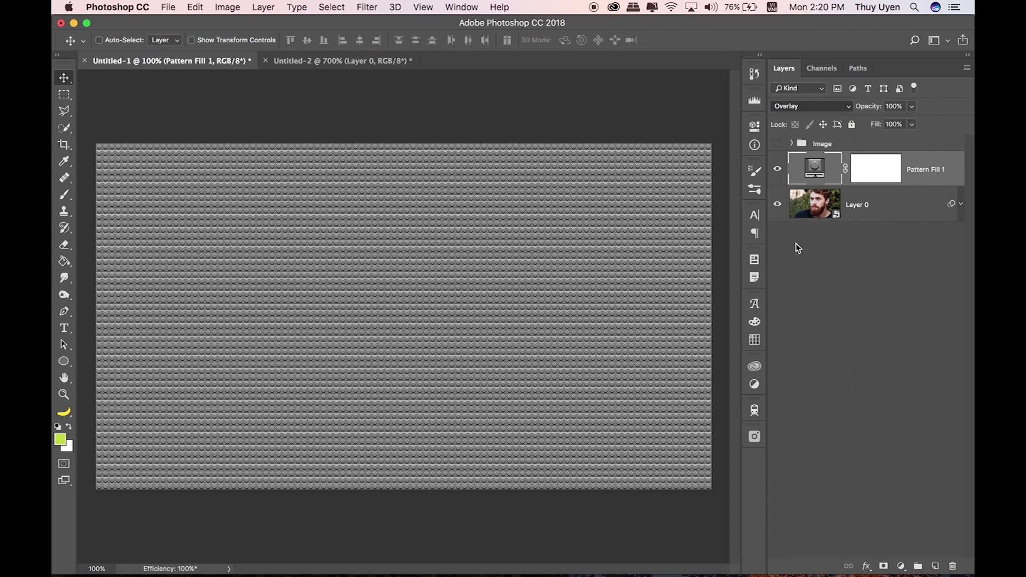
Add a Posterize adjustment layer above the pattern fill, set its levels to 12, and compare the image with and without it.
scroll(412, 327, "up", 3)
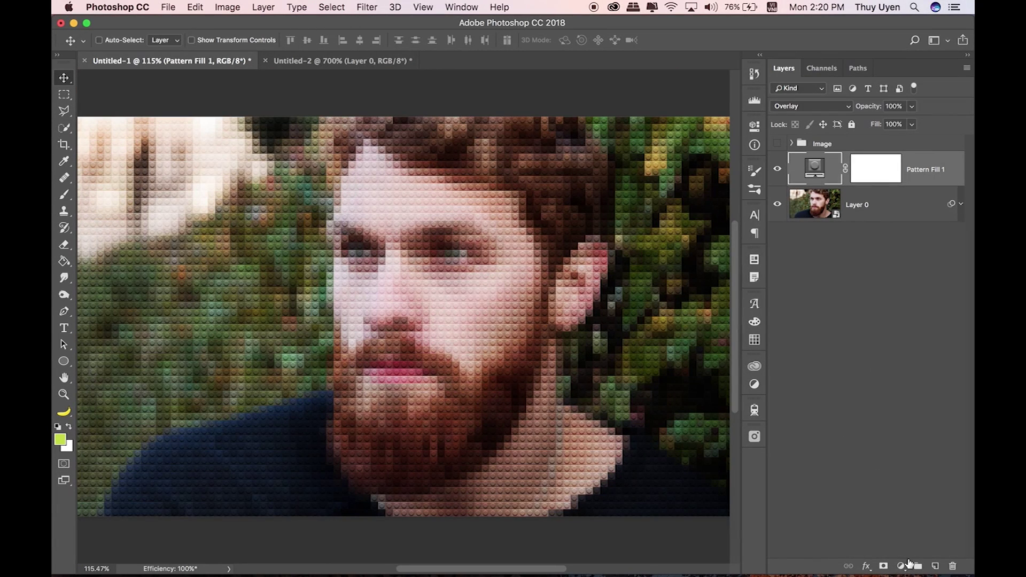
left_click(901, 566)
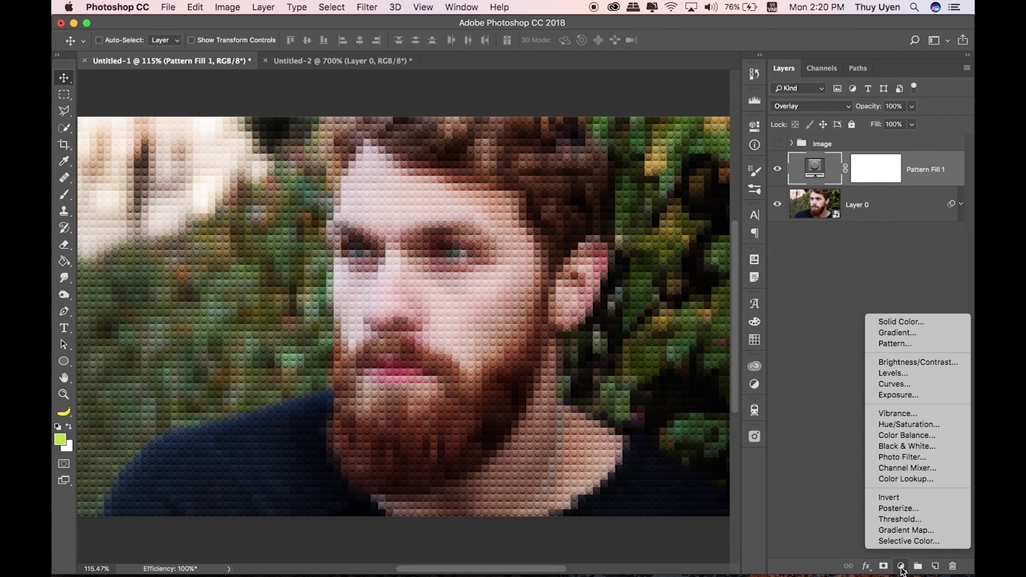
left_click(907, 510)
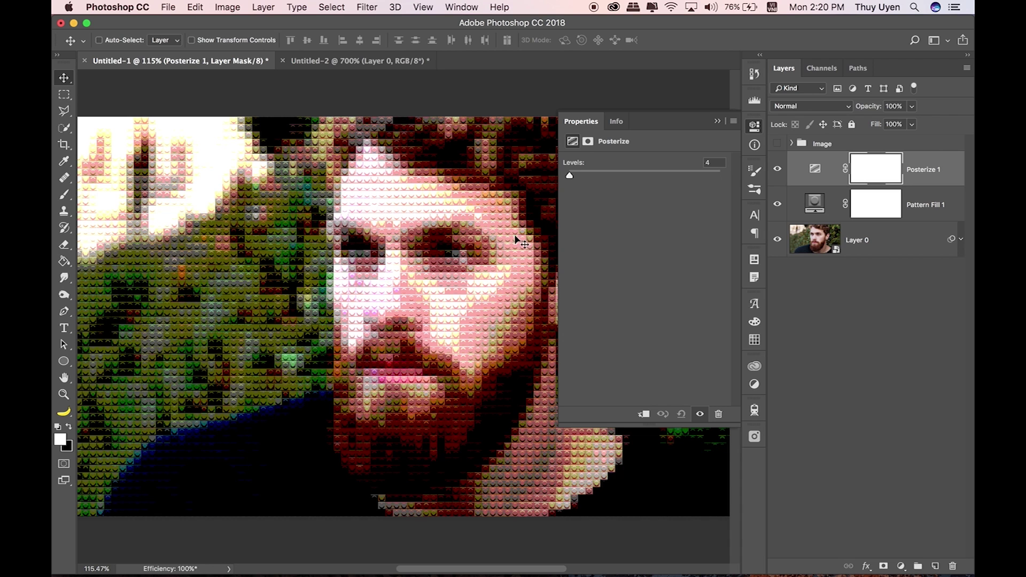
left_click_drag(570, 179, 575, 177)
left_click(778, 169)
left_click(778, 170)
left_click(778, 169)
left_click(778, 169)
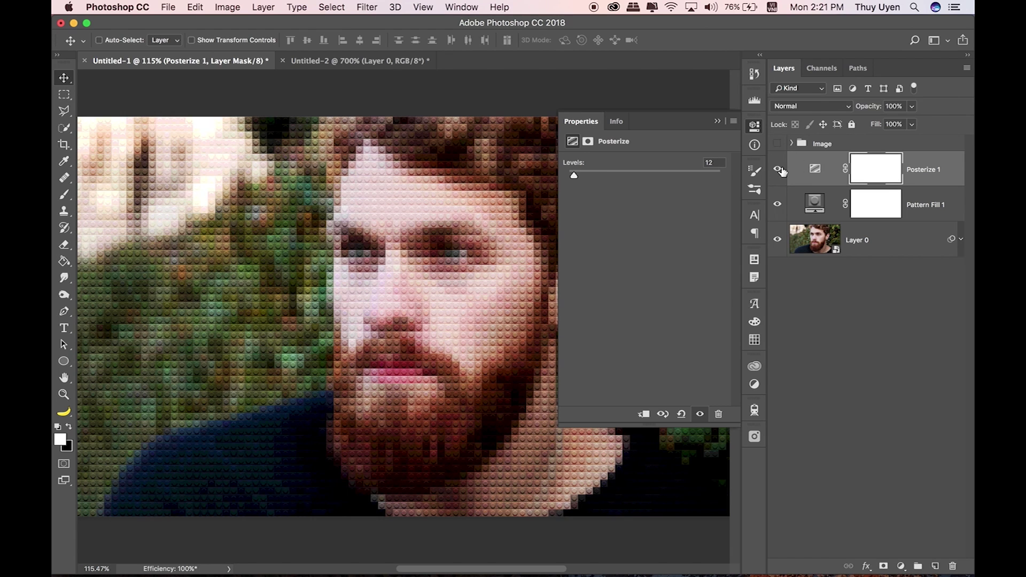
left_click(718, 122)
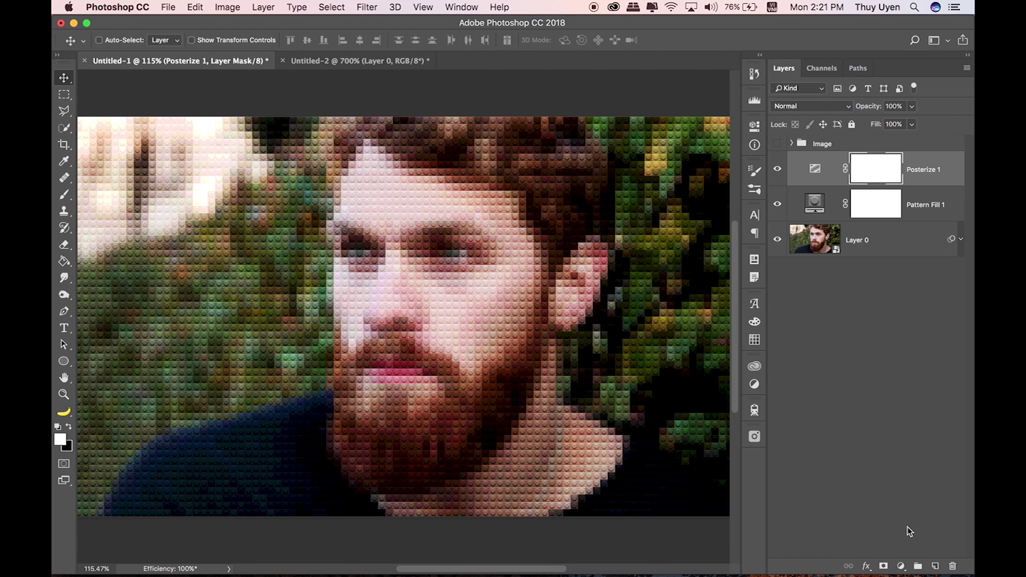
Add a Hue/Saturation adjustment layer above the Posterize layer with saturation +20, and compare the image with and without it.
left_click(902, 566)
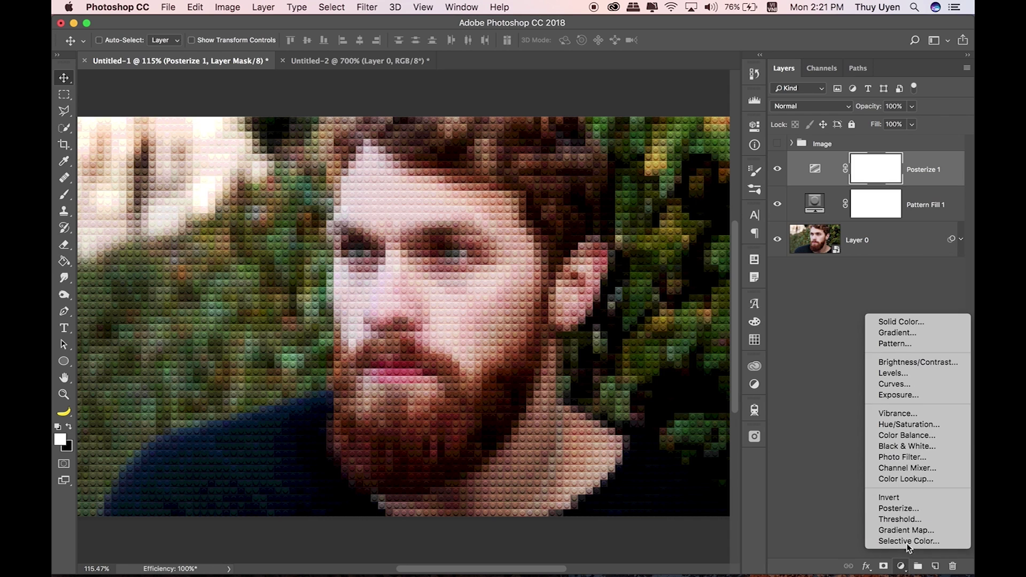
left_click(909, 425)
left_click_drag(645, 235, 661, 234)
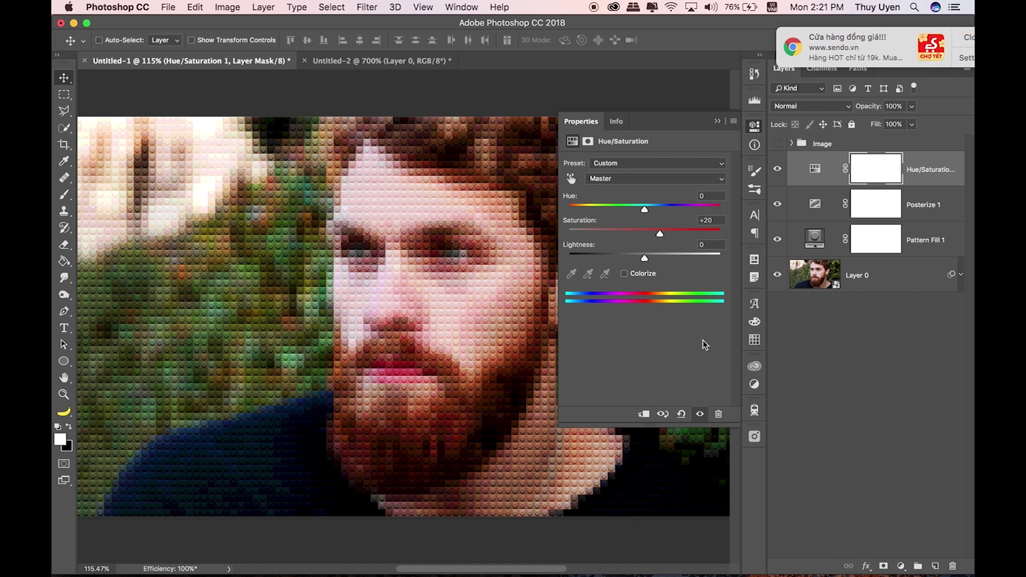
left_click(718, 122)
left_click(779, 170)
left_click(778, 170)
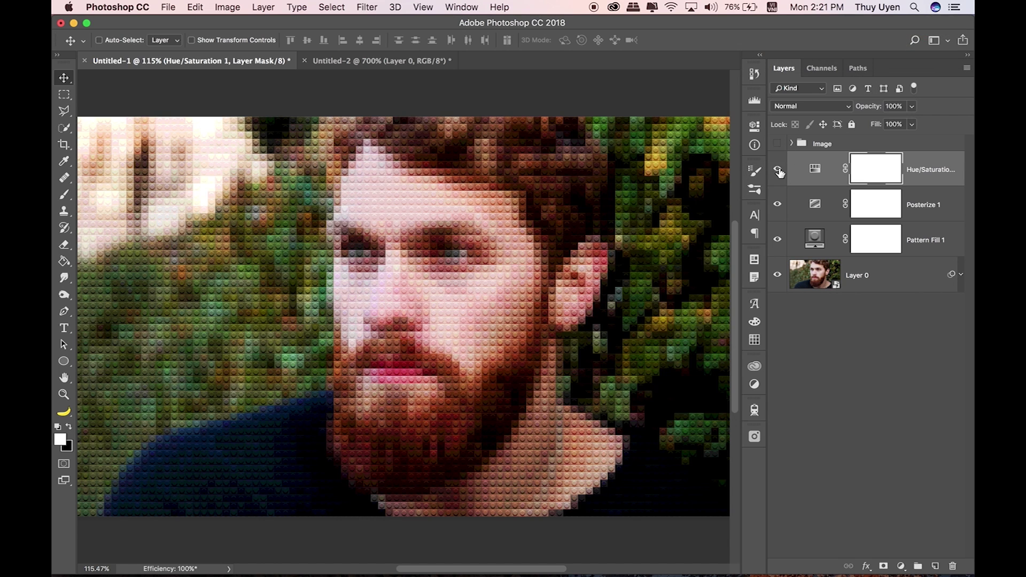
Move the Pattern Fill layer above the Hue/Saturation layer, and check the stud overlay by toggling its visibility.
left_click_drag(938, 233, 925, 161)
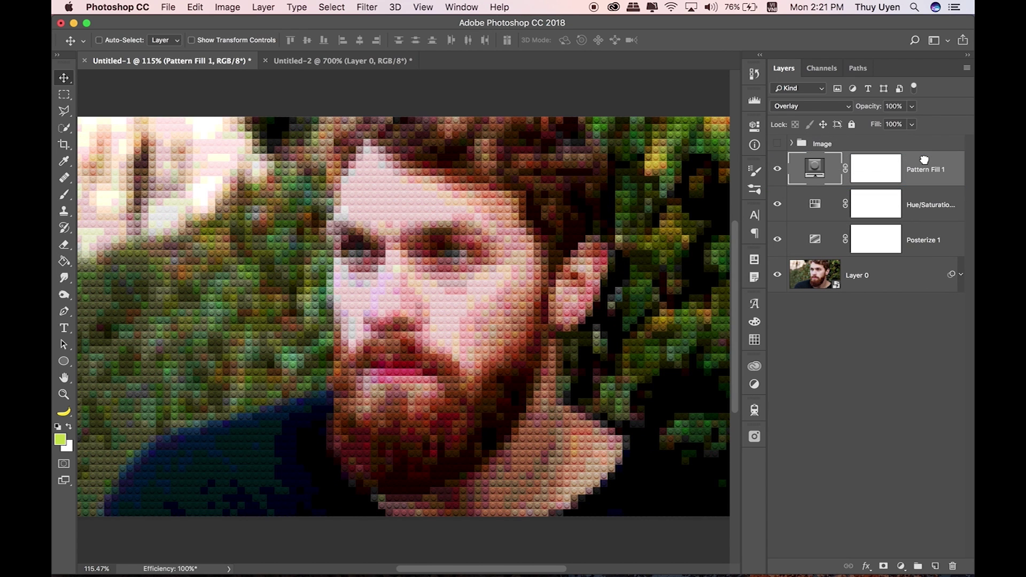
left_click(779, 171)
left_click(778, 171)
left_click(779, 171)
left_click(779, 171)
left_click_drag(443, 324, 493, 362)
key("super+1")
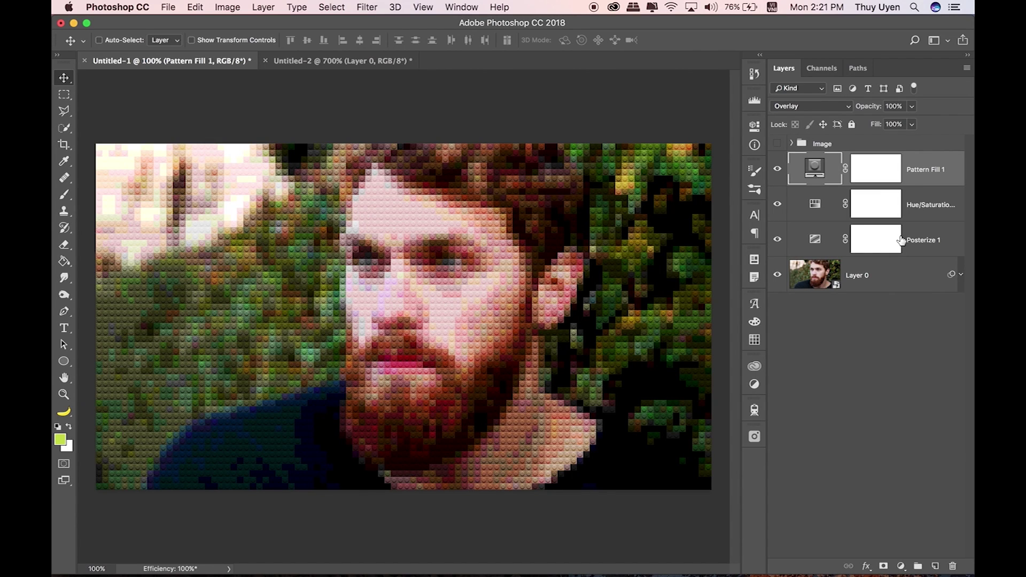
Group the pattern fill, Hue/Saturation and Posterize layers as Effects, and place the group above the Image group.
left_click(915, 243, "shift")
left_click_drag(926, 243, 919, 566)
double_click(826, 160)
type("Effe")
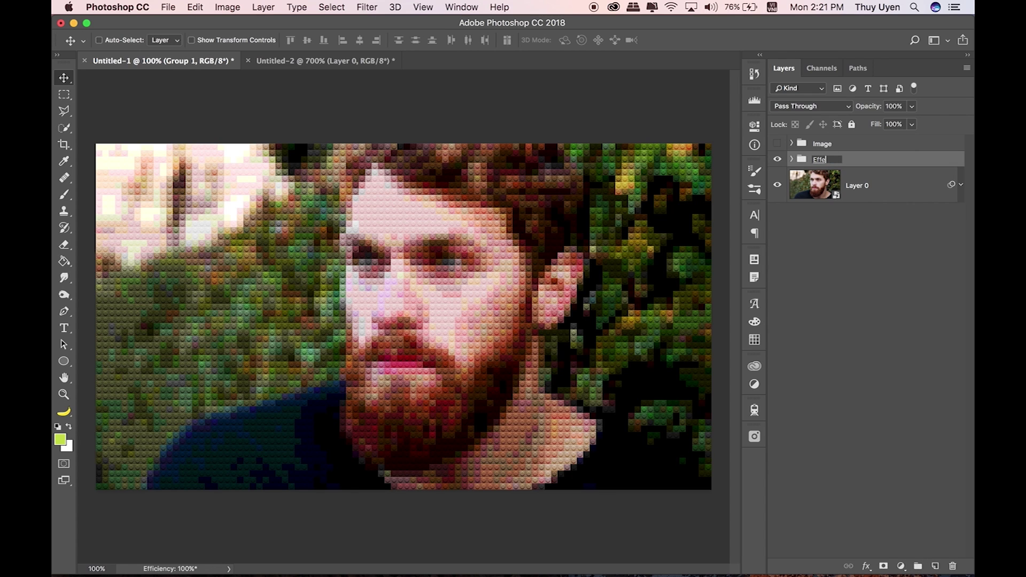
type("cts")
key("Return")
left_click_drag(852, 143, 854, 146)
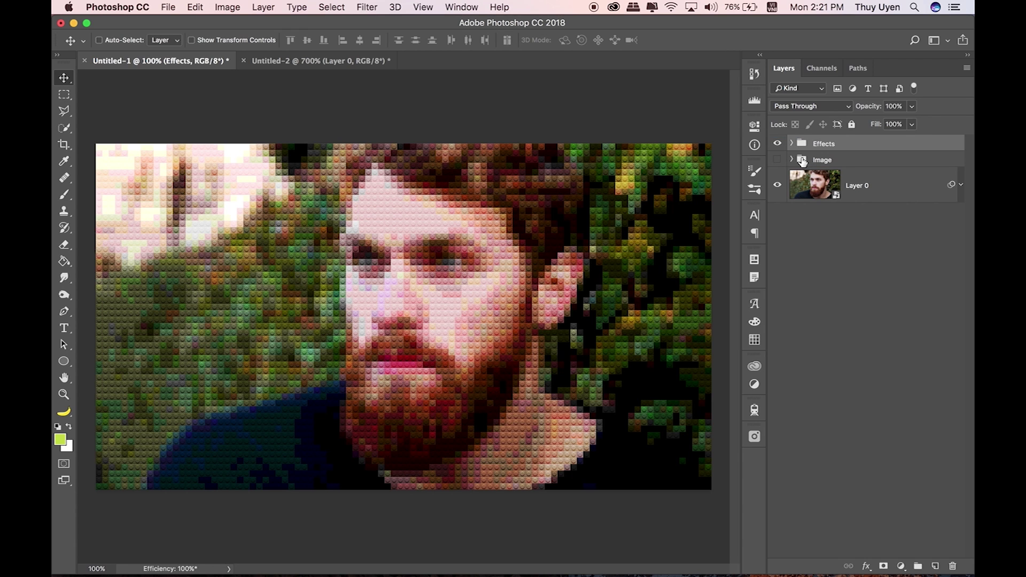
Expand and show the Image group, and turn on its cat, rose and parrot layers one by one under the brick effect.
left_click(792, 160)
left_click(778, 160)
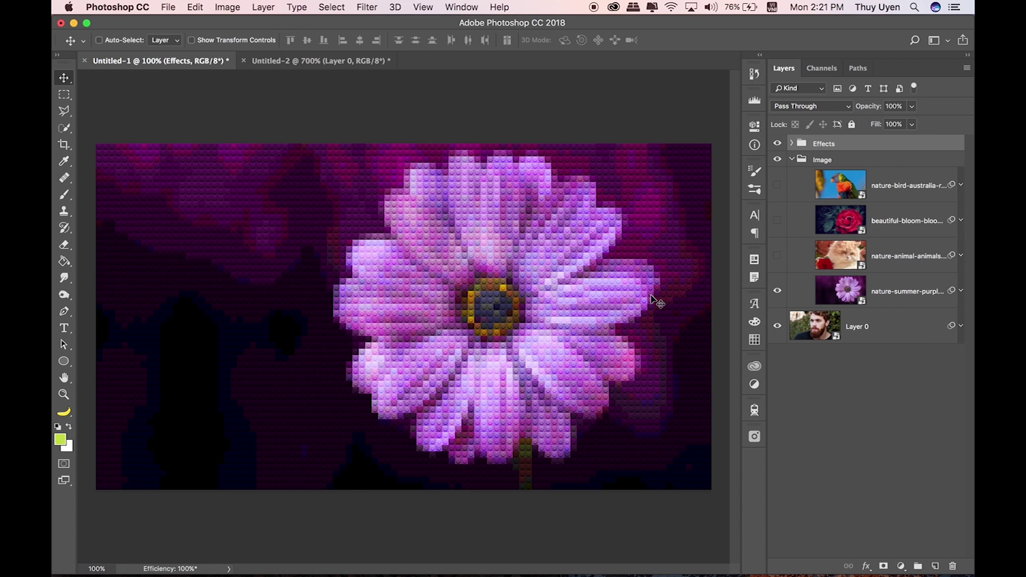
left_click(778, 256)
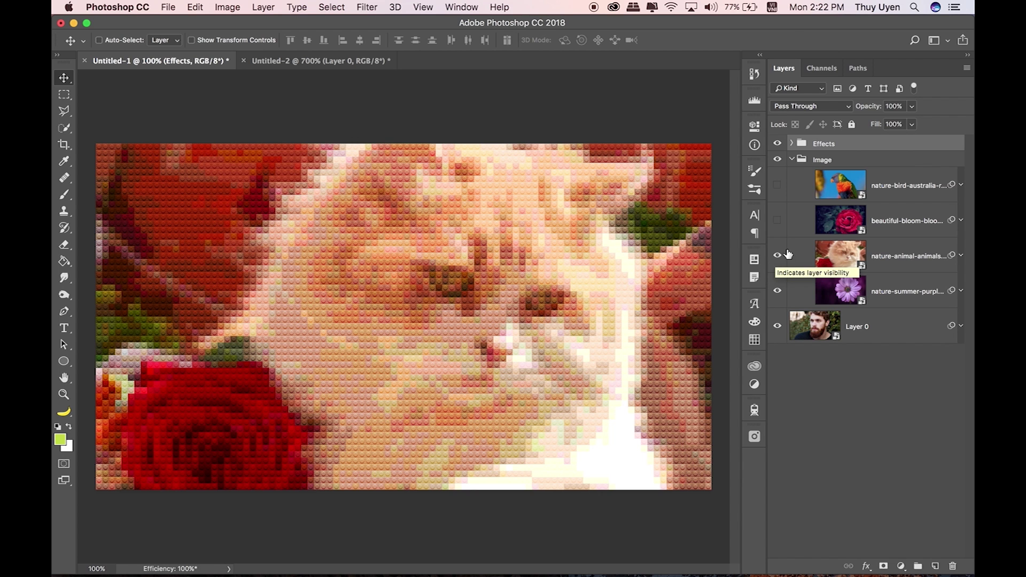
left_click(774, 221)
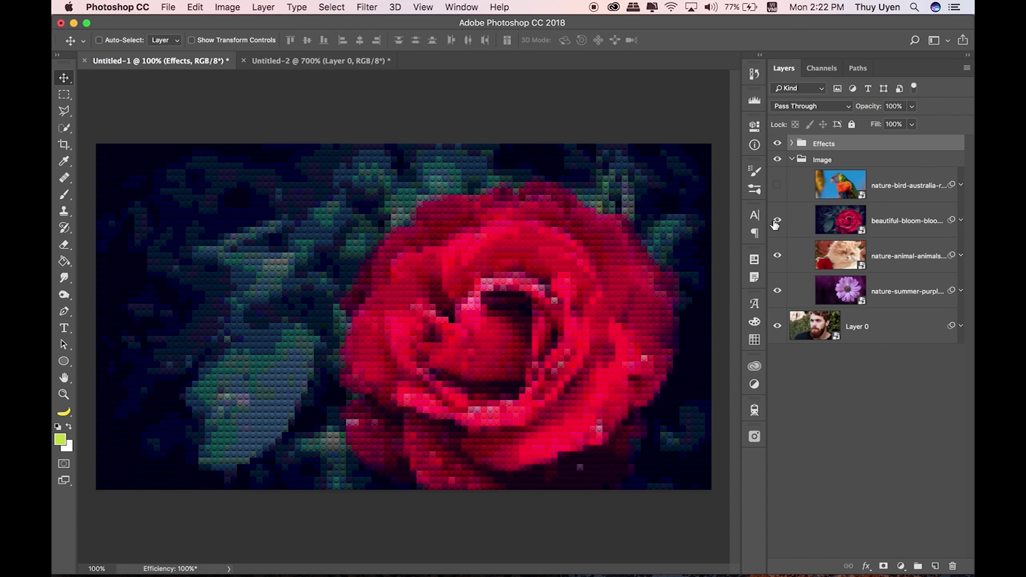
left_click(778, 187)
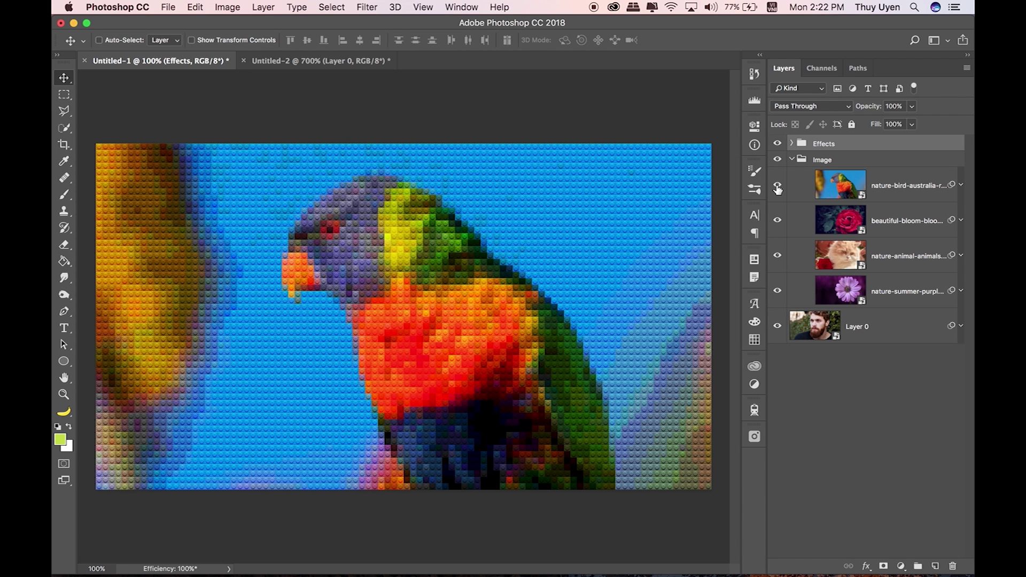